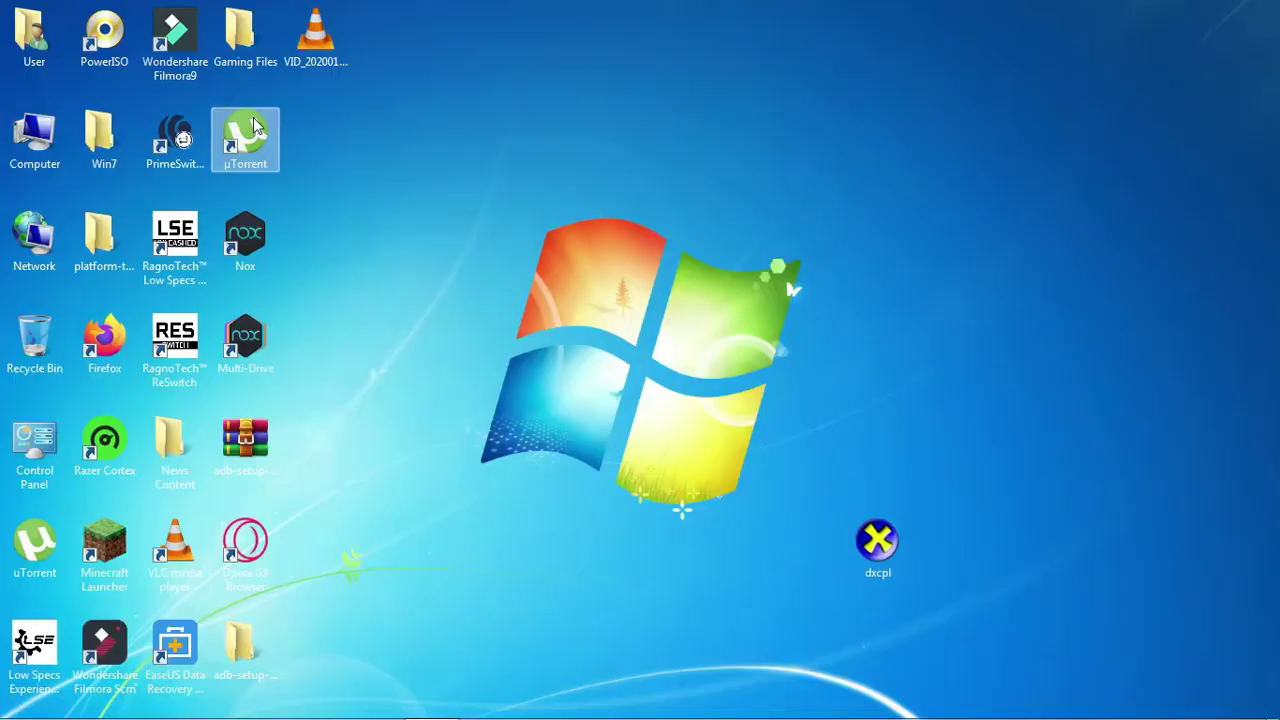
Step: Open dxcpl from the desktop and set the Direct3D debug layer to Force On
click(982, 662)
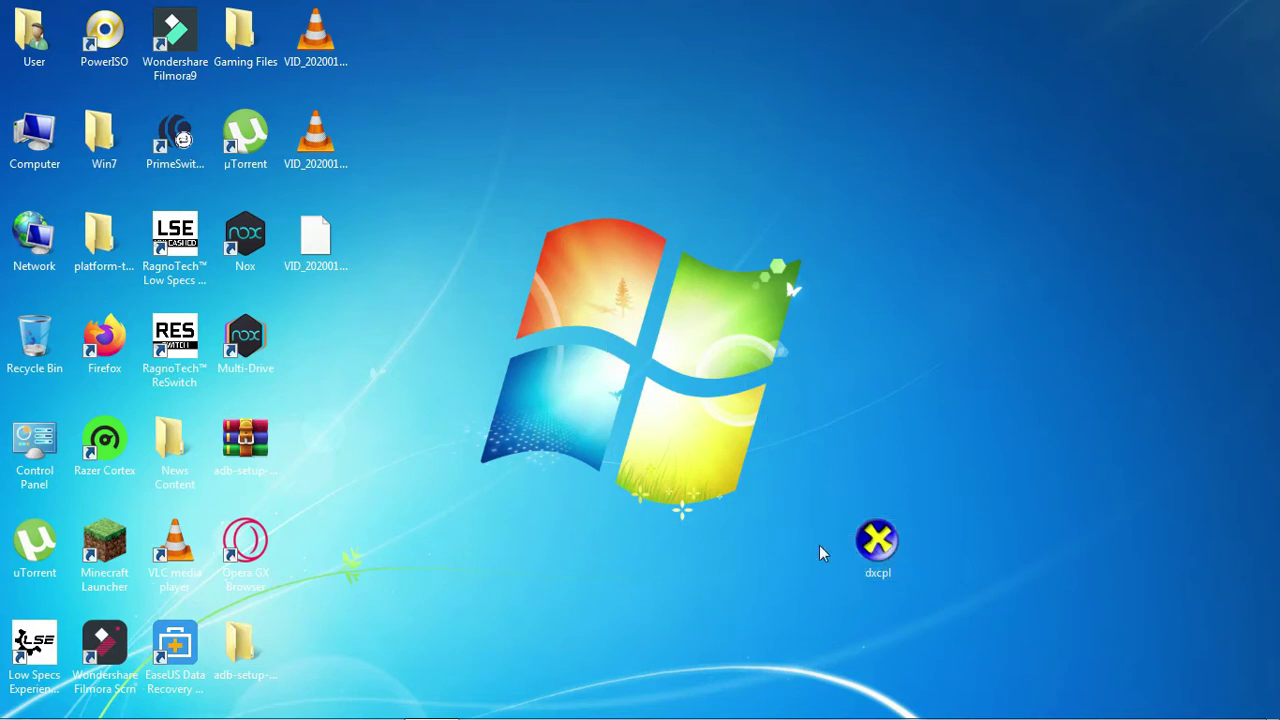
double_click(877, 545)
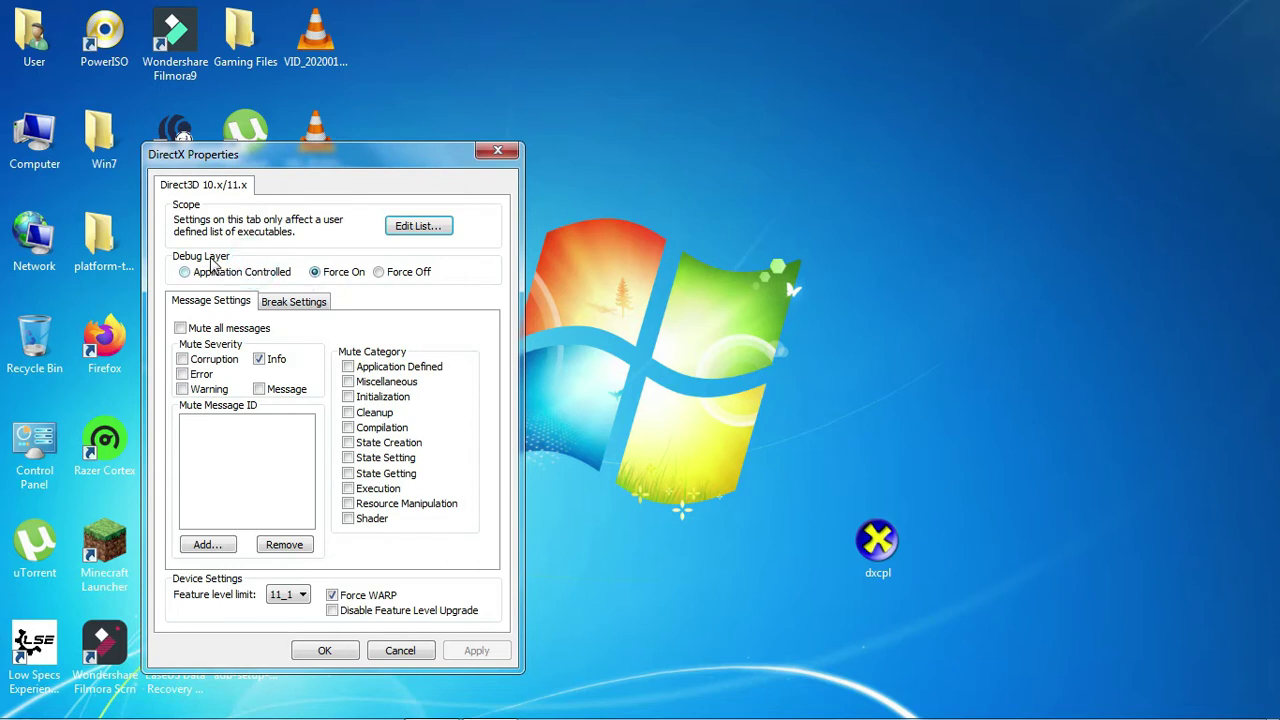
click(195, 272)
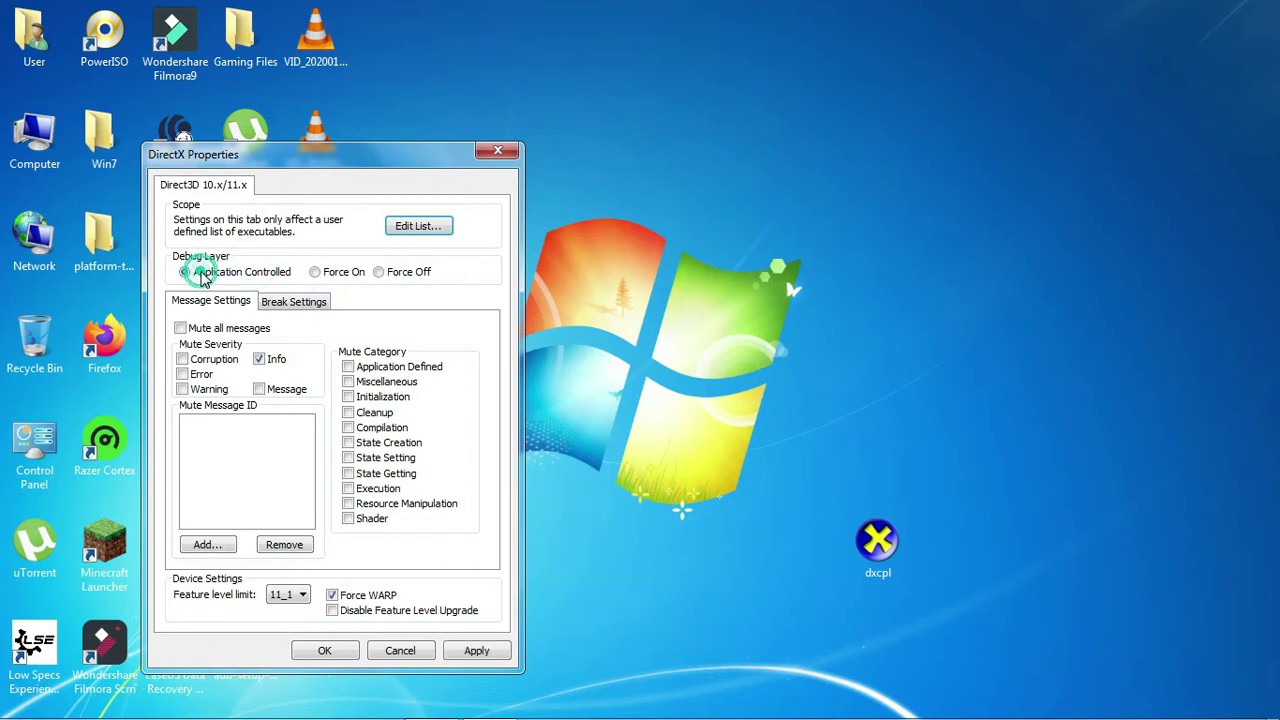
click(314, 272)
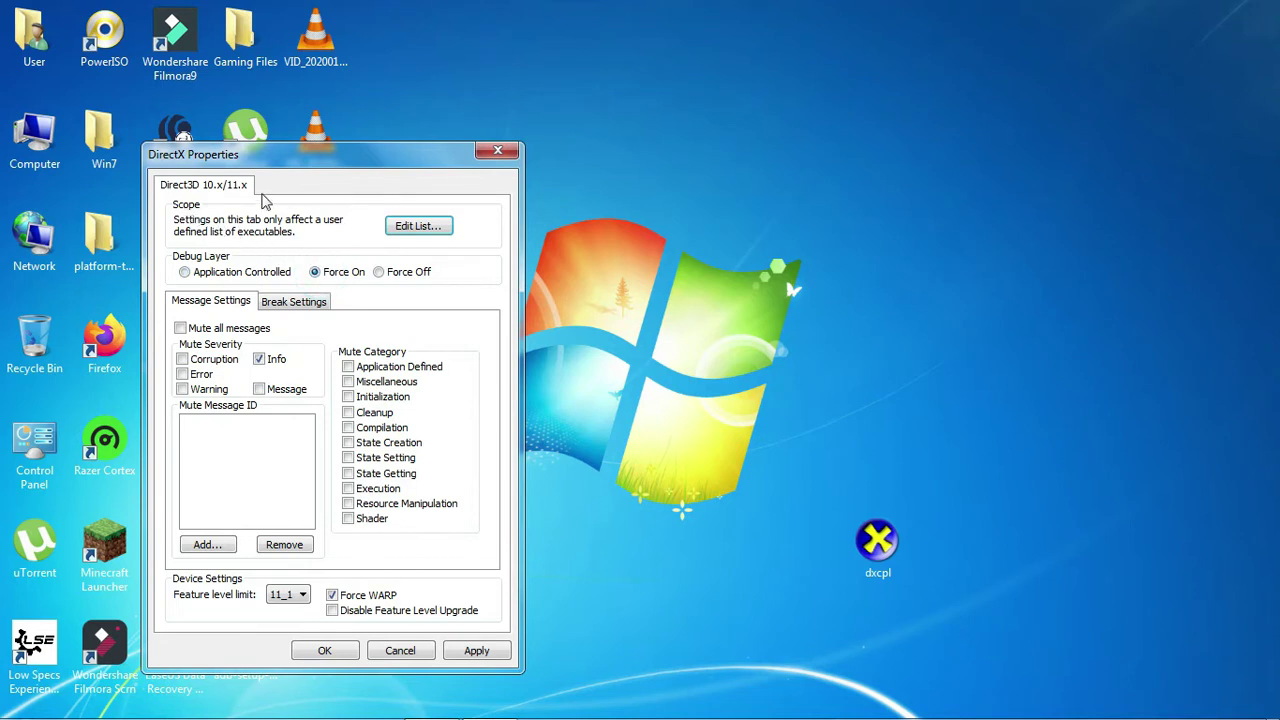
Step: Open the Direct3D executable list for editing and remove its PUBGLite-Win64-Shipping.exe entry
click(409, 228)
click(515, 308)
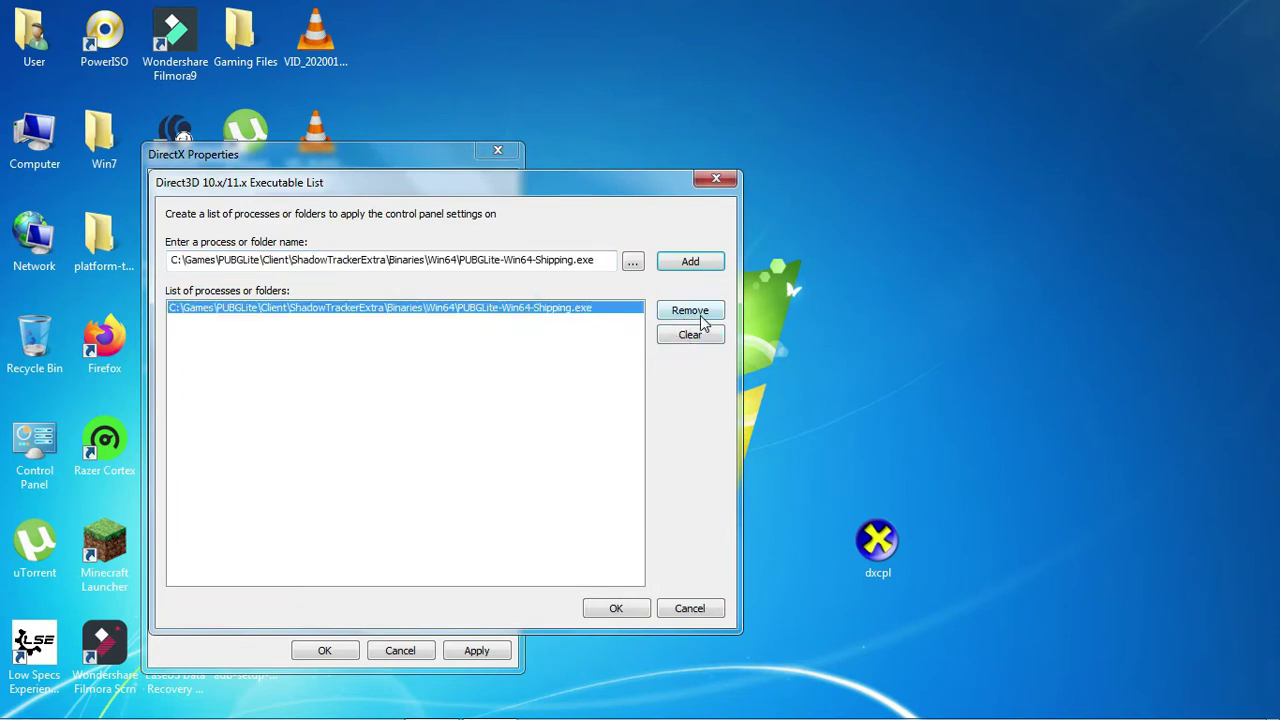
click(698, 314)
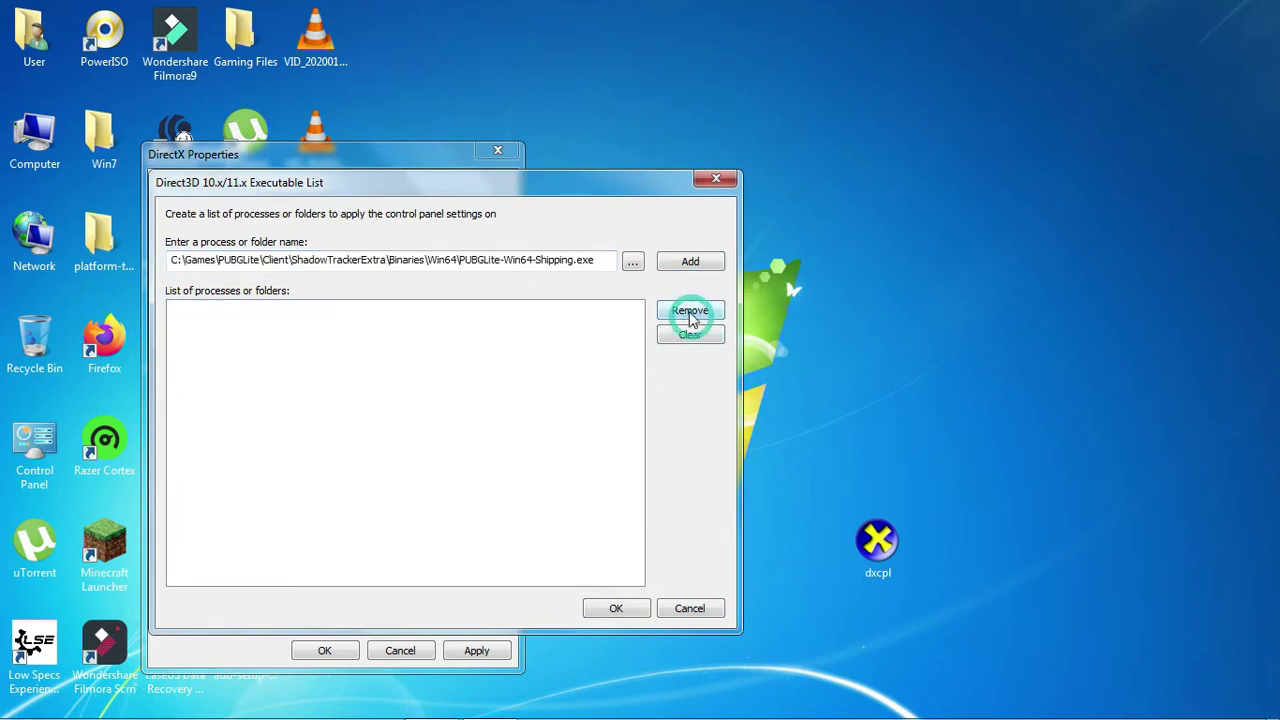
Step: Browse for an executable to add and go to the folder C:\Games\PUBGLite\Client\ShadowTrackerExtra\Binaries\Win64
click(633, 262)
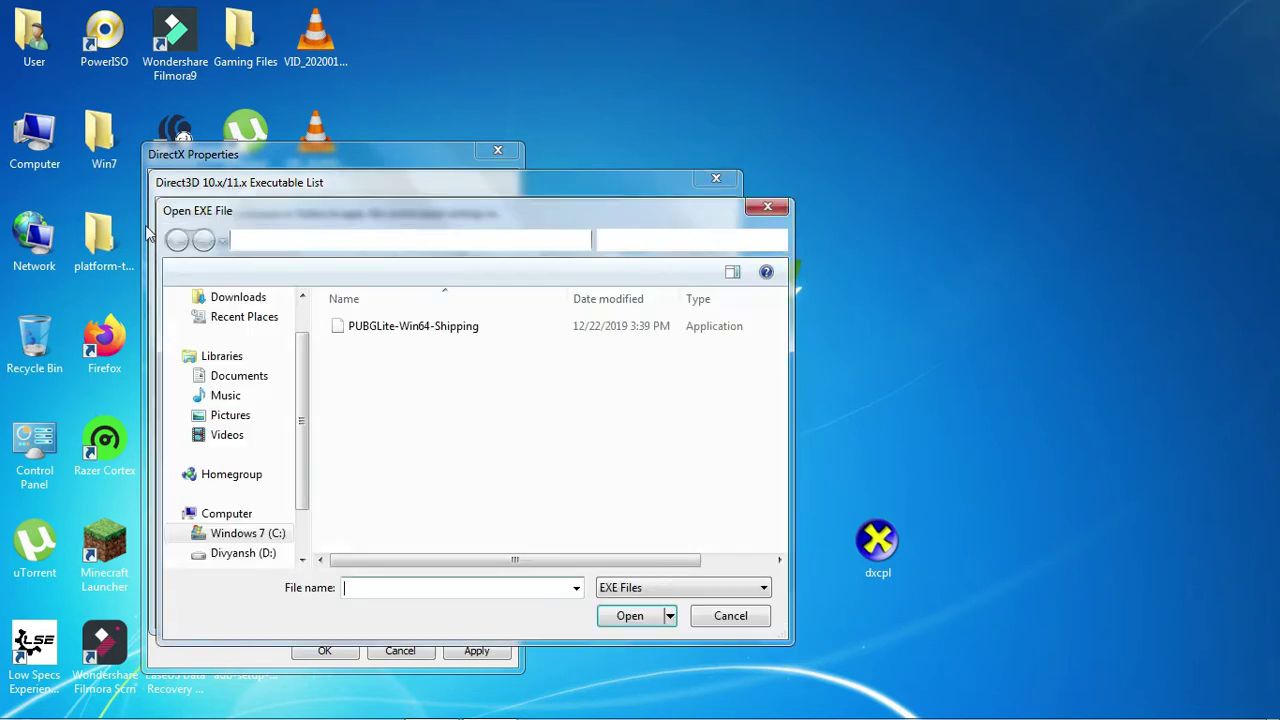
click(277, 240)
click(278, 245)
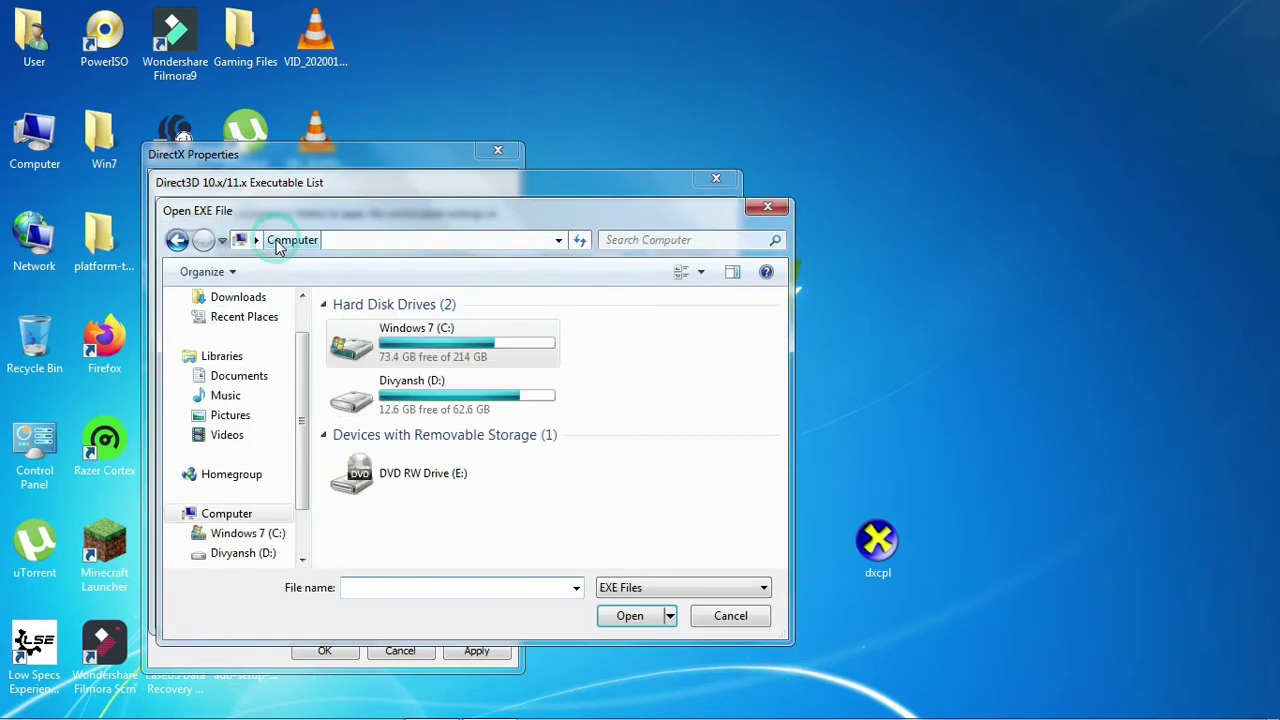
double_click(447, 343)
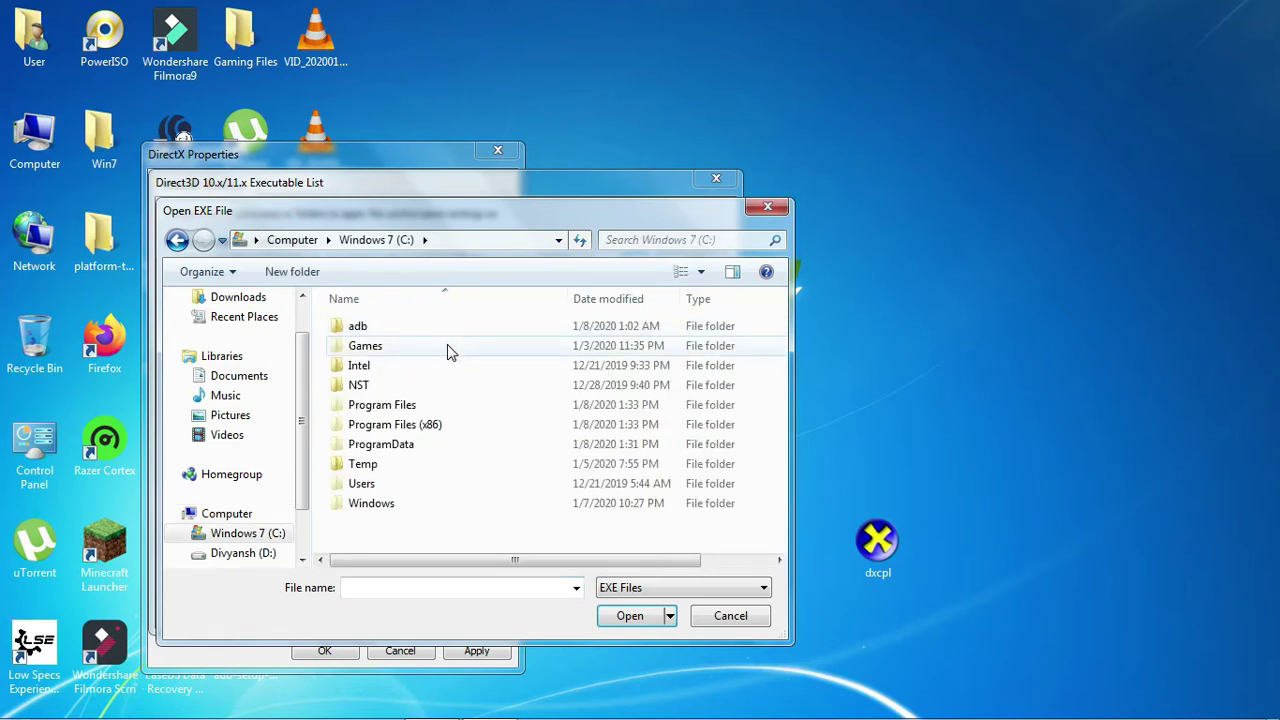
double_click(447, 346)
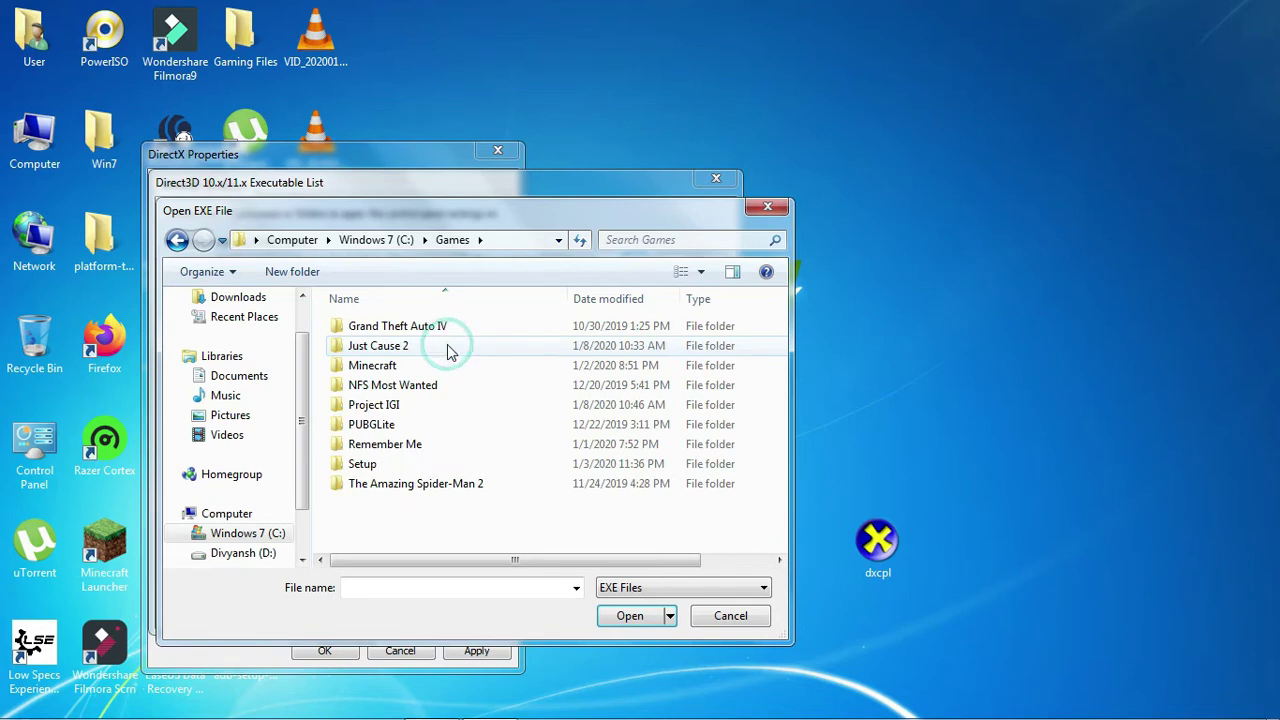
double_click(468, 426)
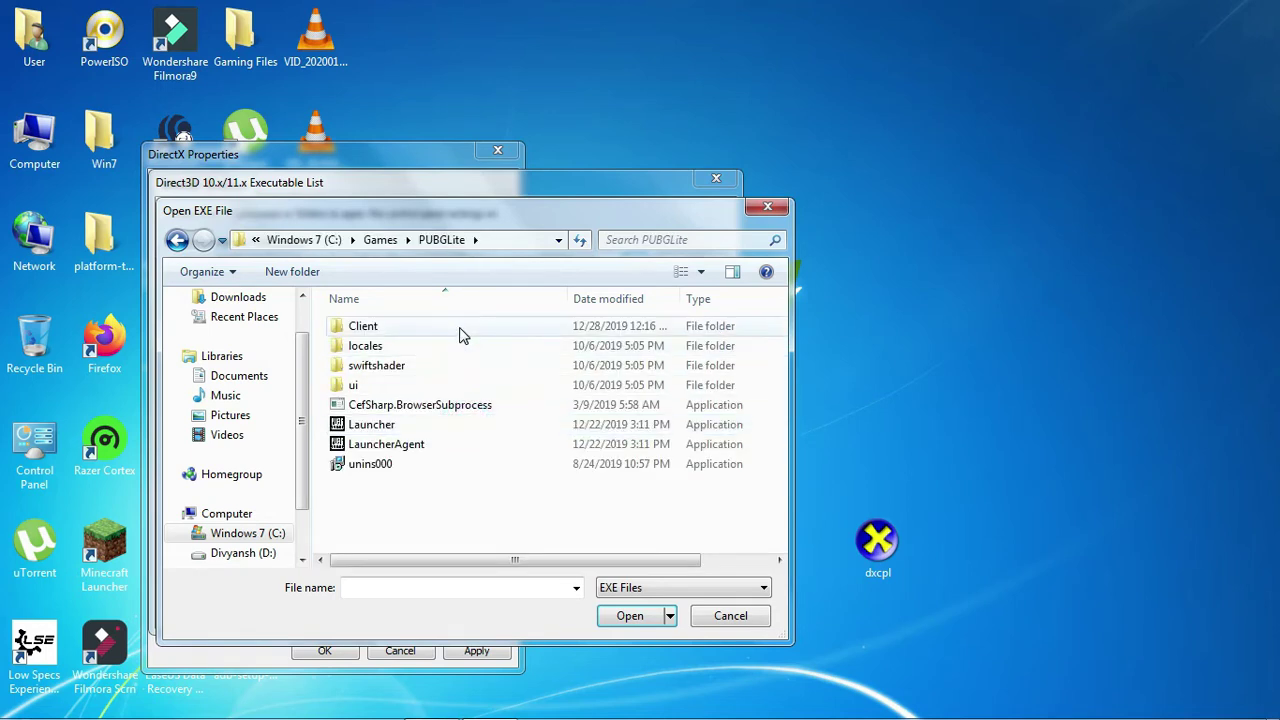
double_click(462, 332)
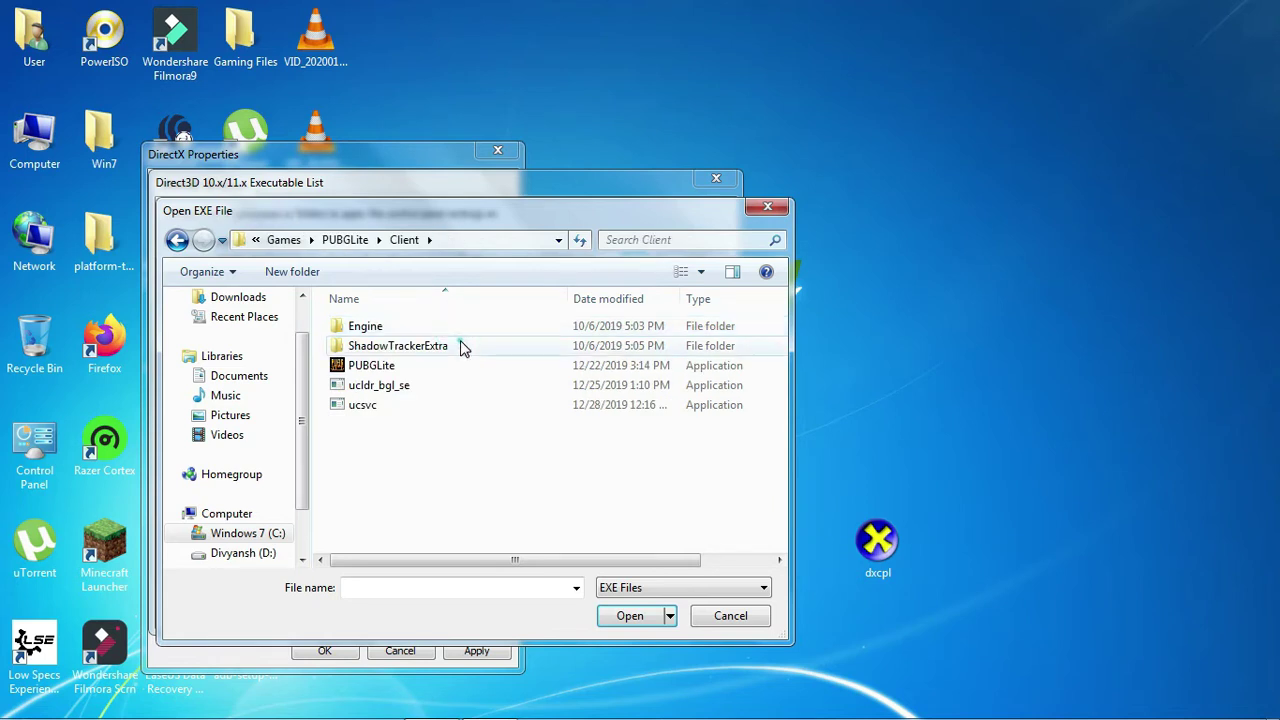
double_click(460, 345)
double_click(466, 328)
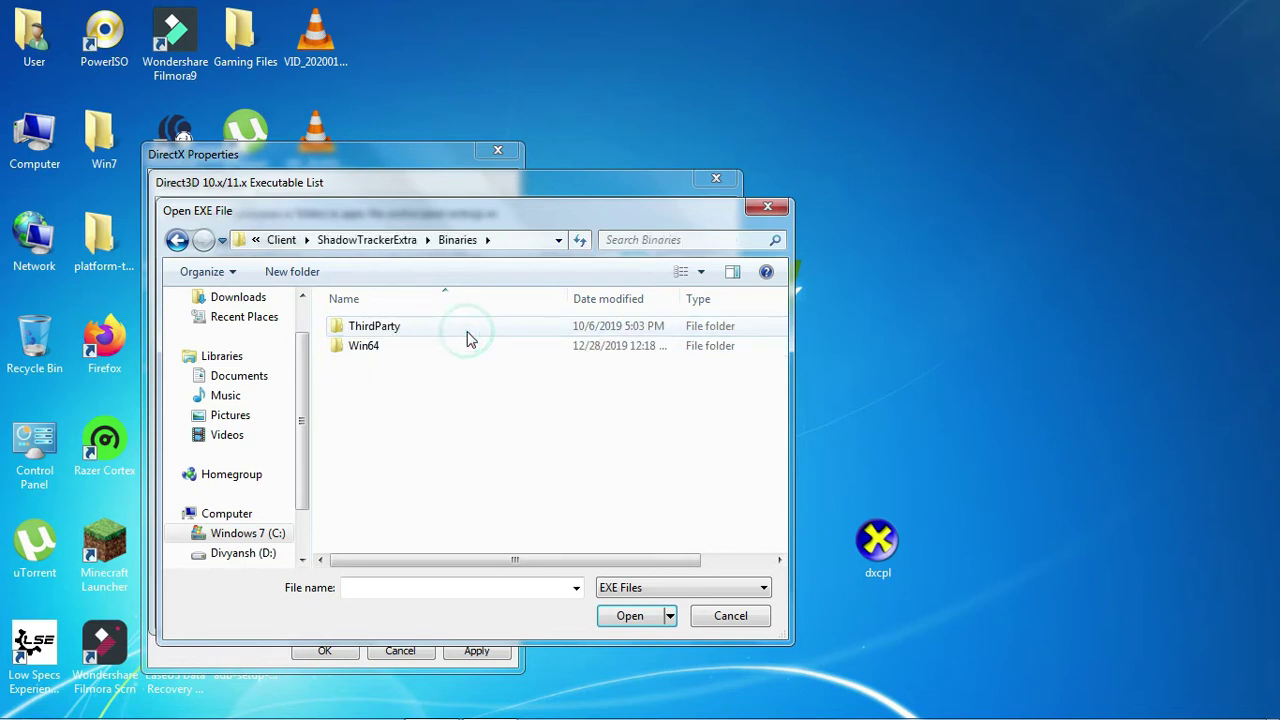
click(474, 346)
double_click(474, 346)
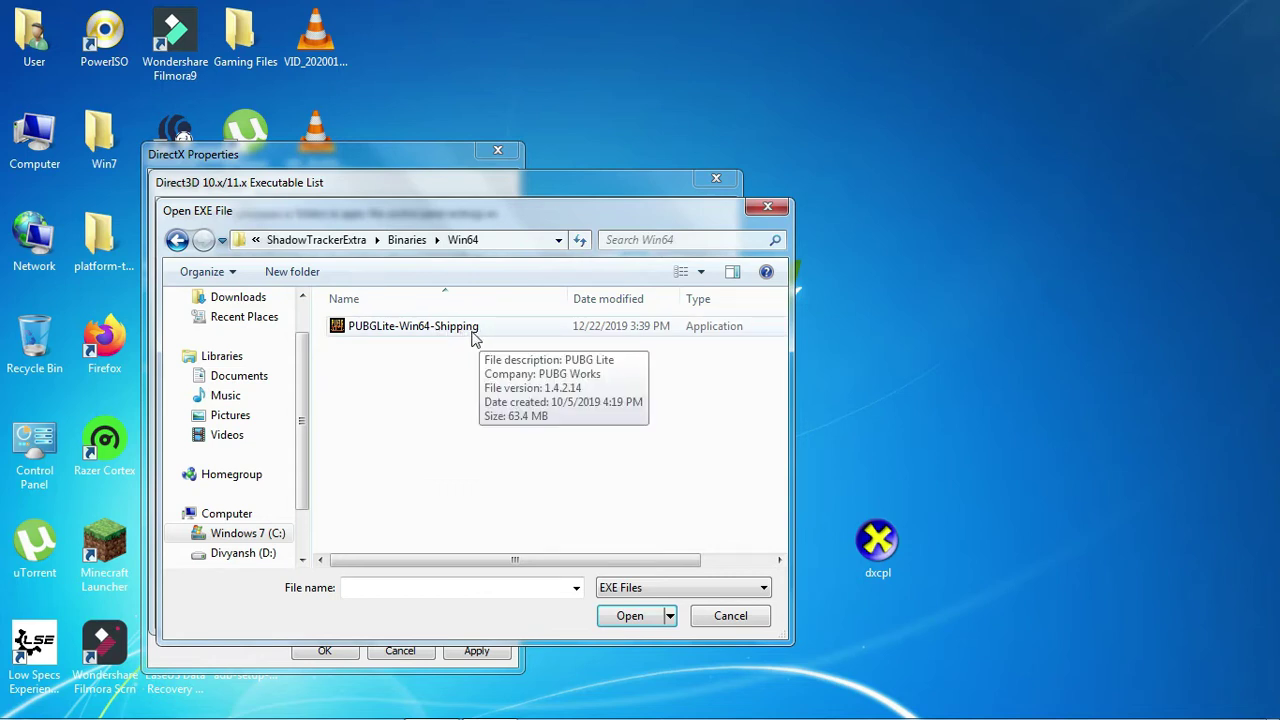
Step: Add PUBGLite-Win64-Shipping to the executable list and confirm the list
click(472, 330)
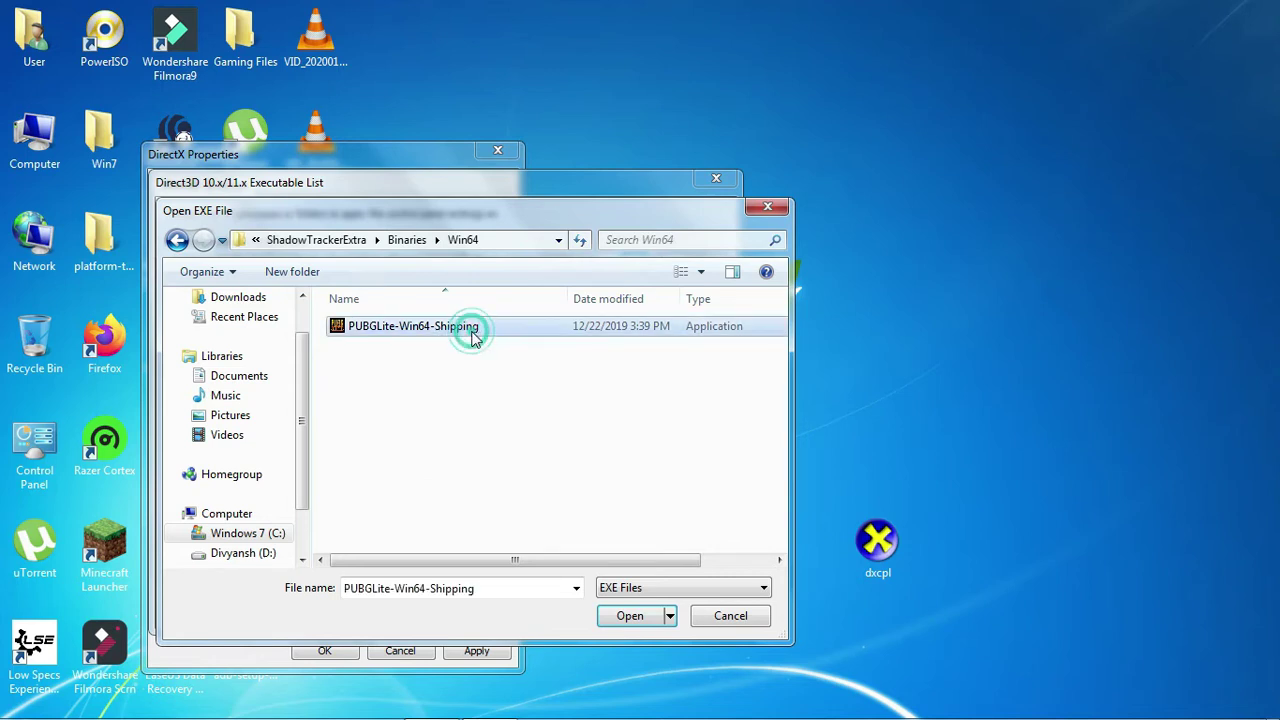
click(629, 616)
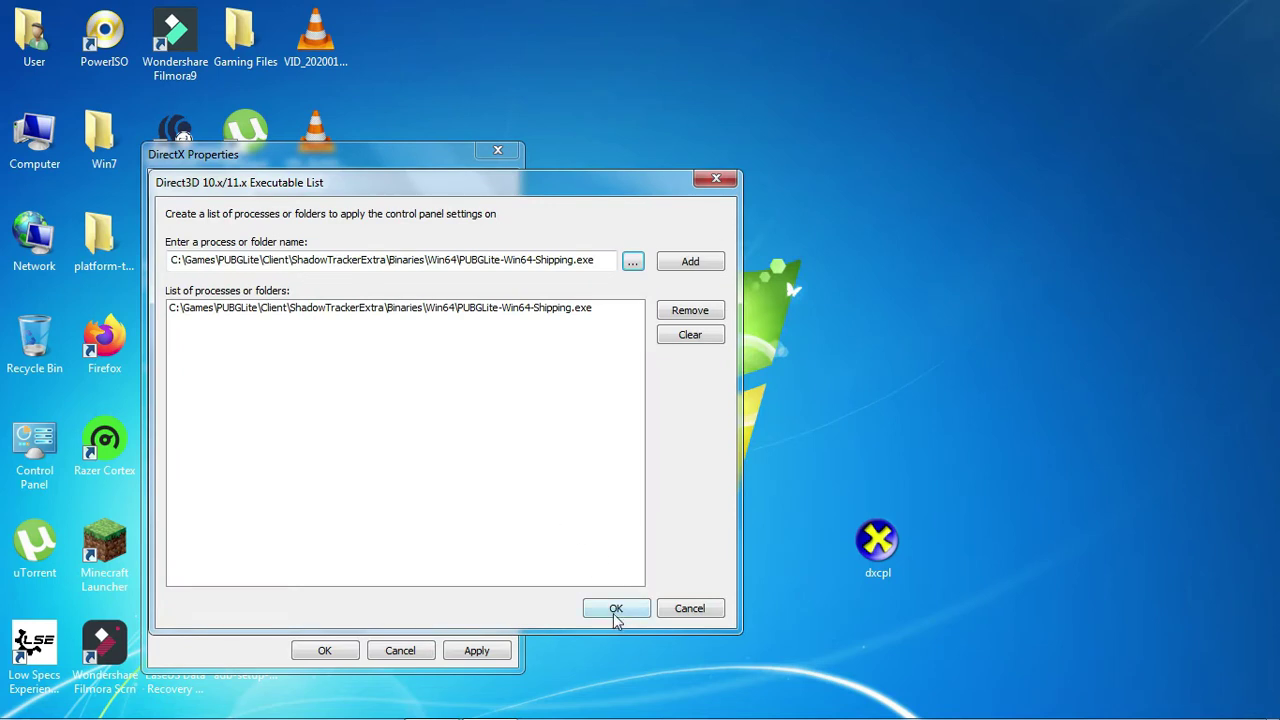
click(616, 610)
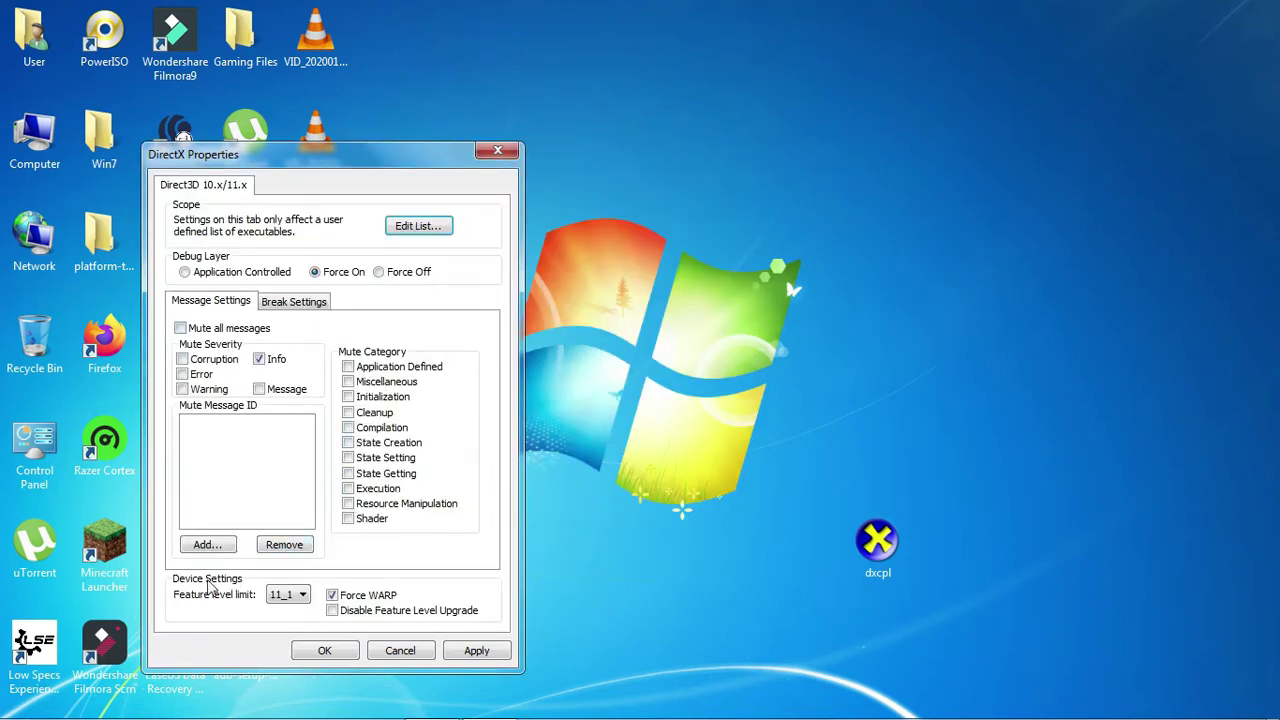
Step: Set the device's feature level limit to 11_1
click(285, 594)
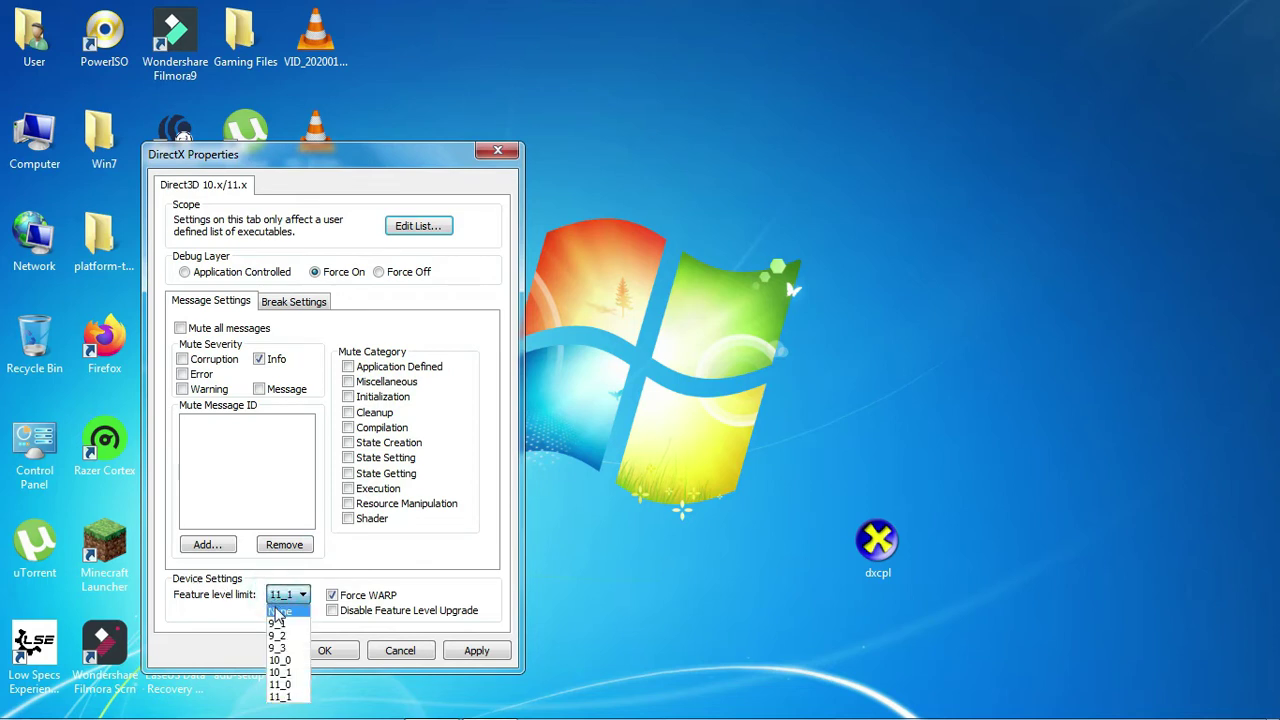
click(278, 609)
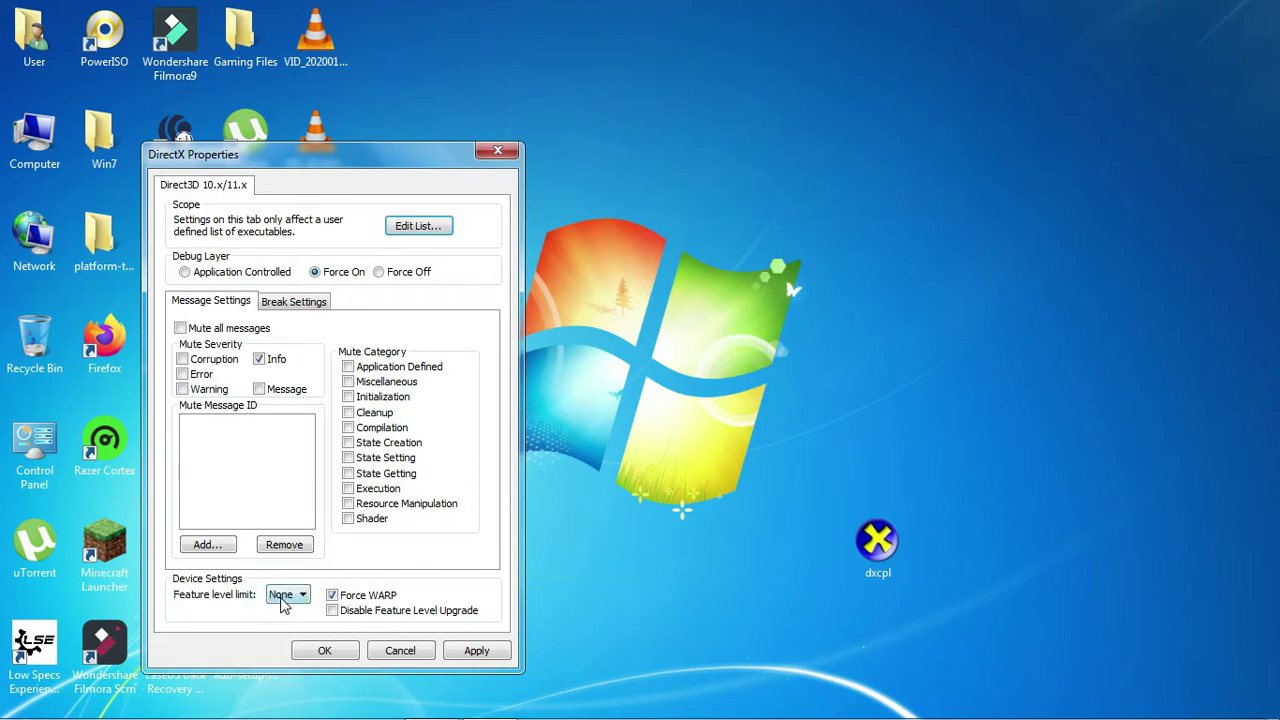
click(285, 594)
click(282, 706)
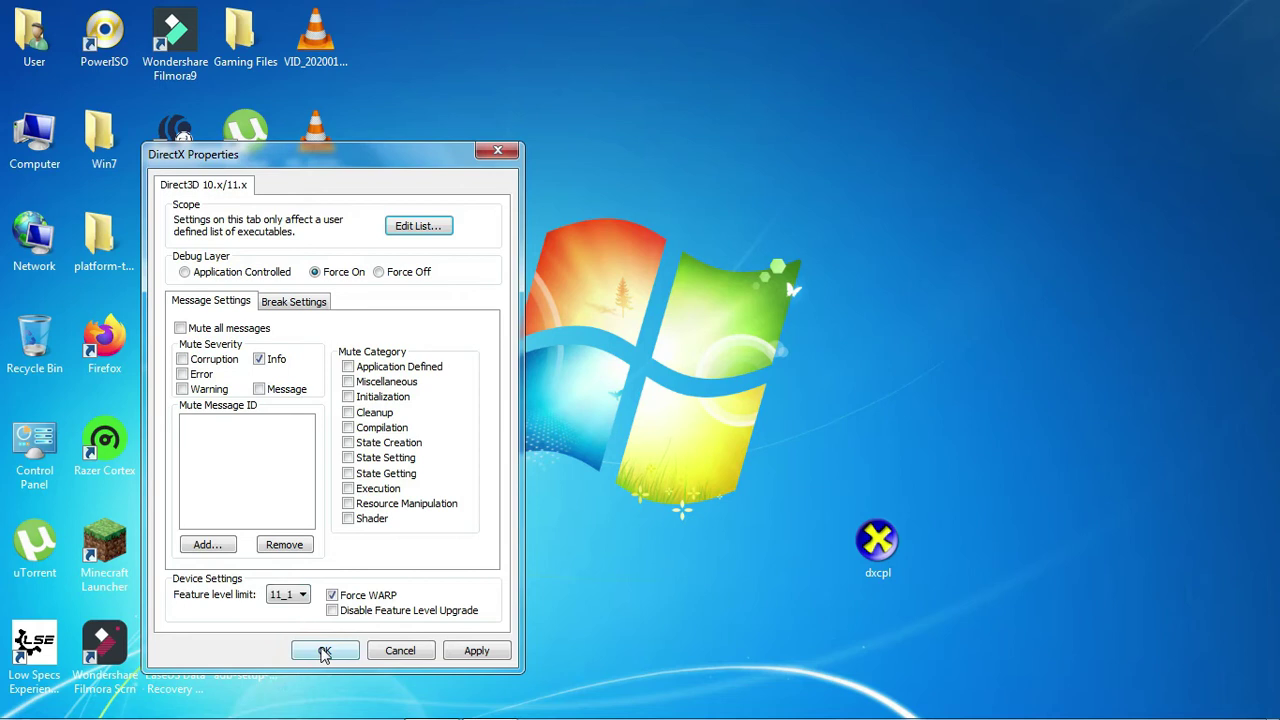
Step: Make sure Force WARP is enabled, apply the DirectX settings and close the properties dialog
click(333, 596)
click(334, 597)
click(333, 597)
click(332, 596)
click(474, 652)
click(337, 648)
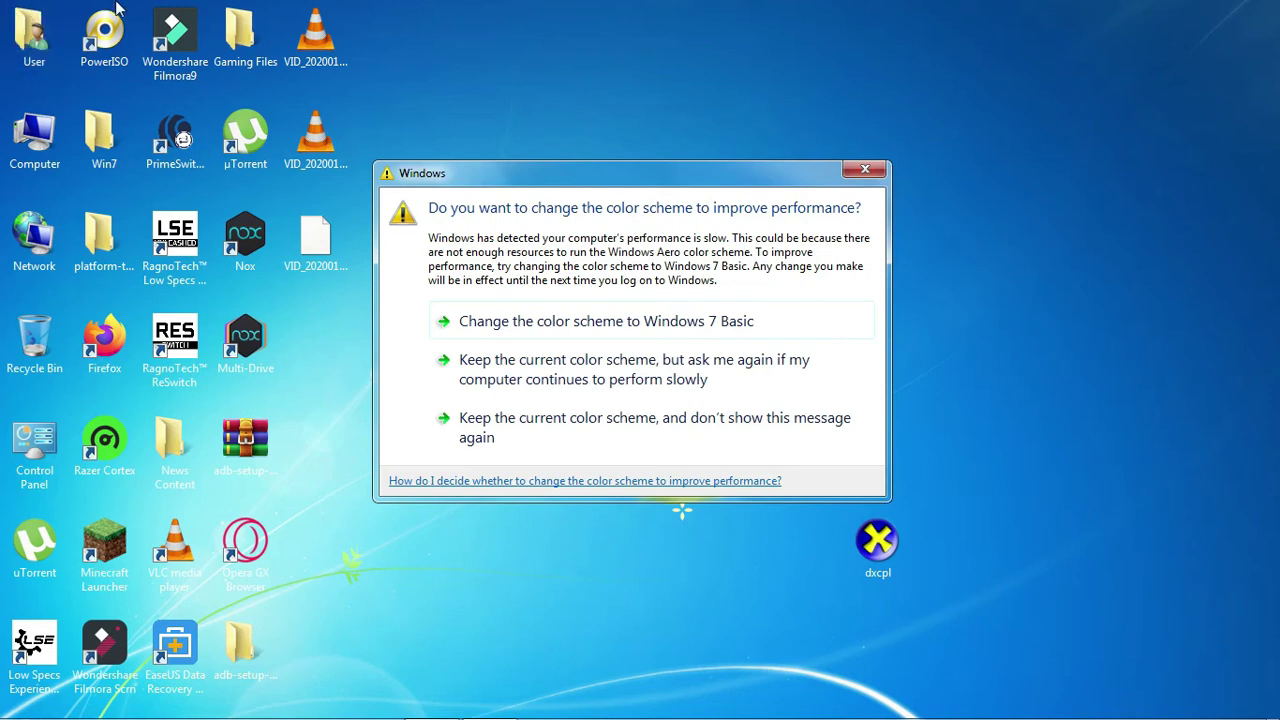
Step: Dismiss the Windows color scheme prompt without choosing an option
click(866, 171)
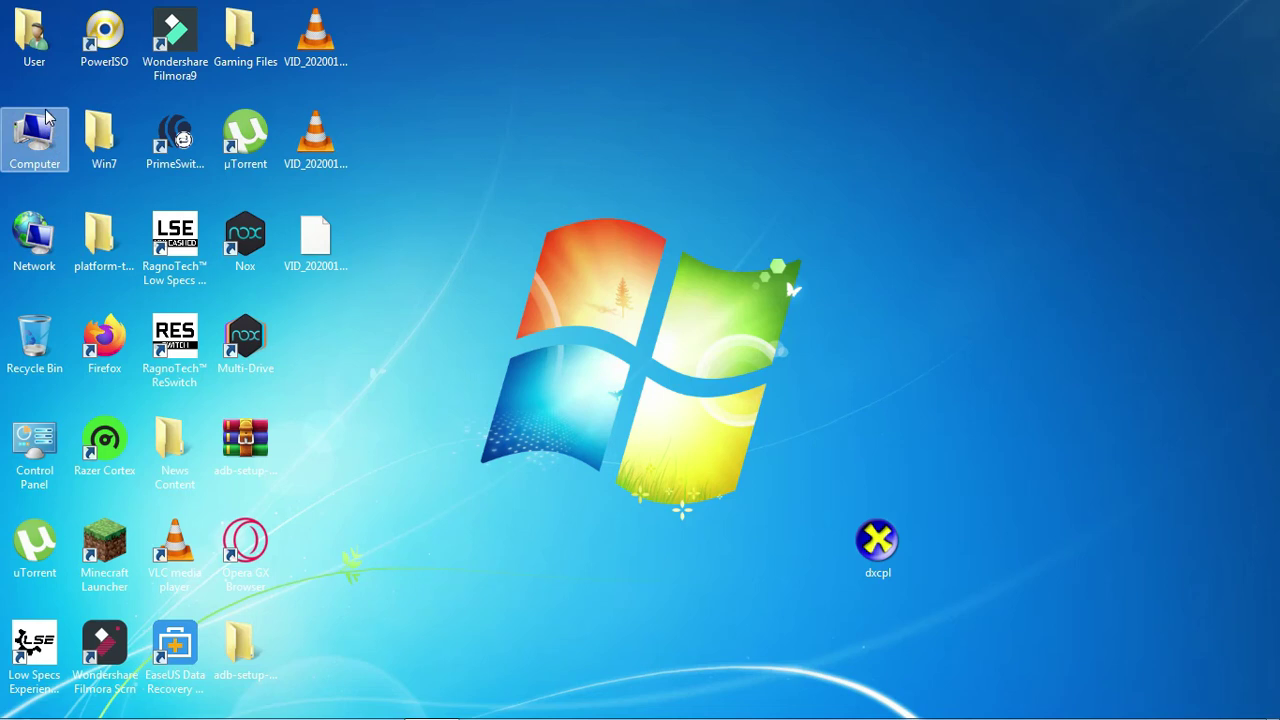
right_click(50, 141)
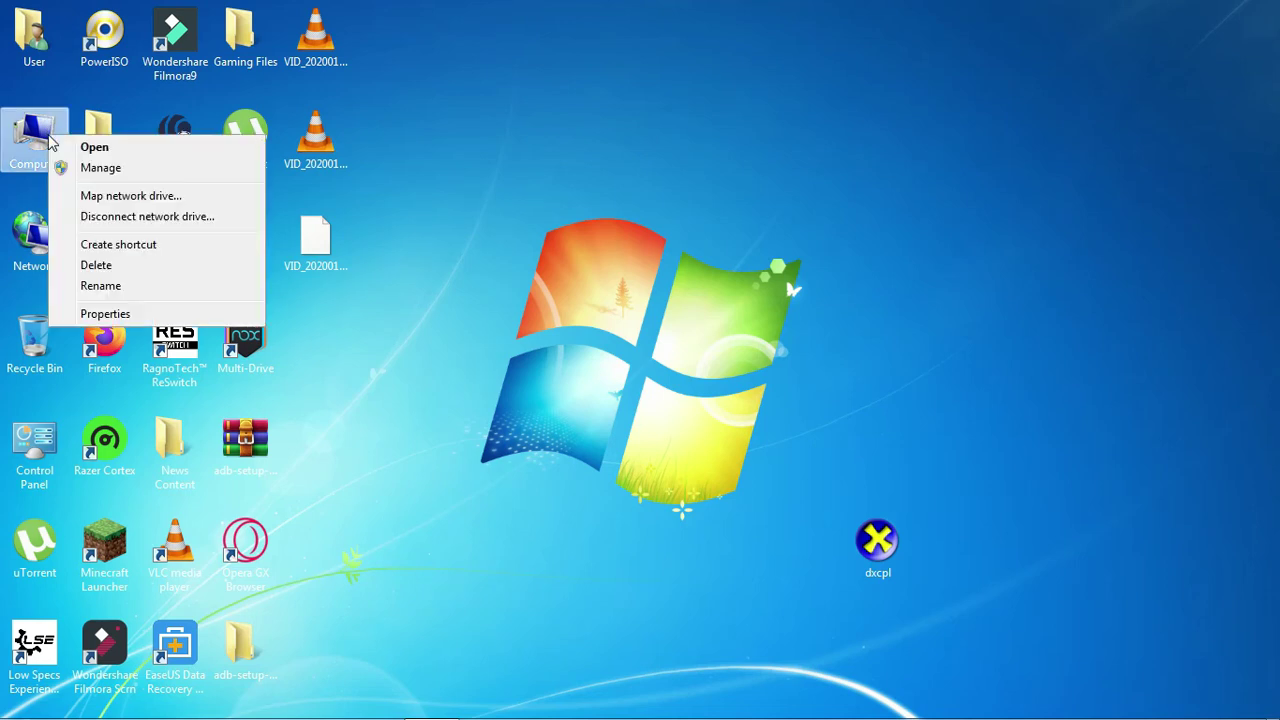
key(Escape)
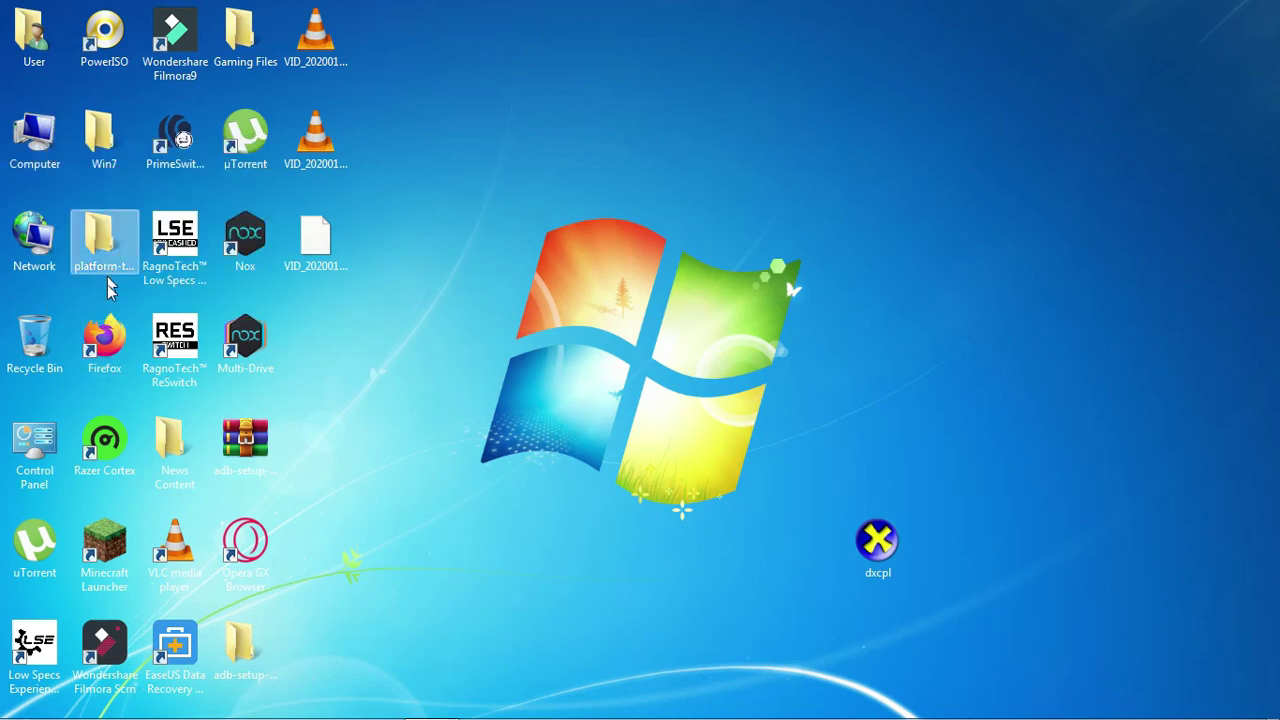